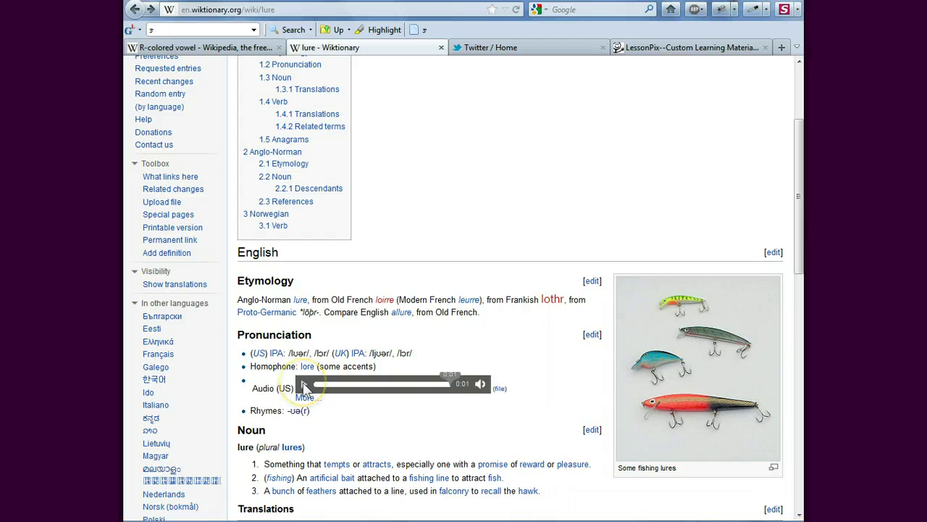
Play the US audio pronunciation of "lure" on Wiktionary, and open the Twitter conversation about word lists for each /r/
click(303, 387)
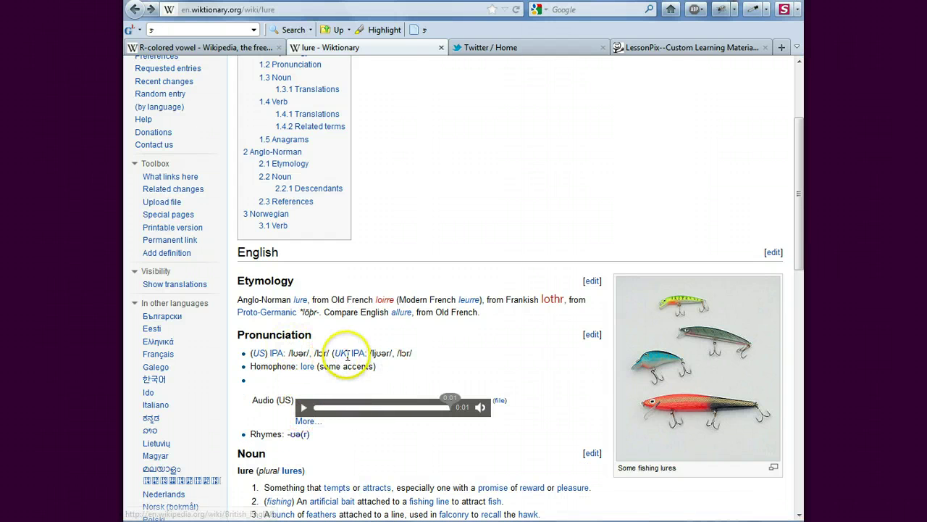
scroll(445, 348, up, 4)
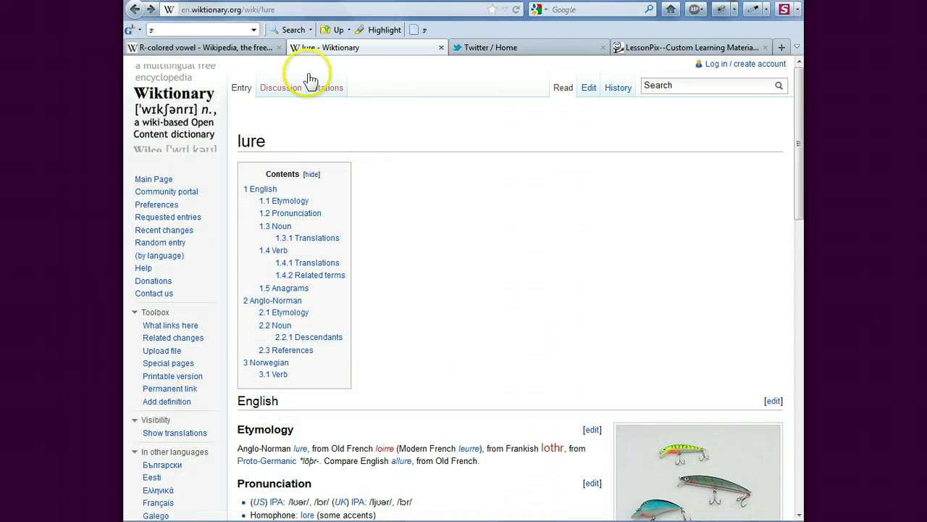
click(531, 51)
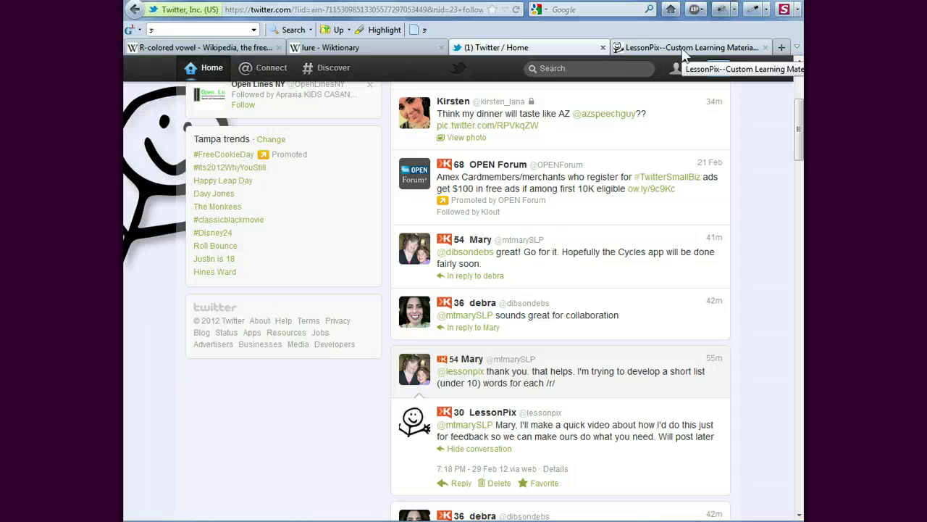
Switch to the LessonPix site, open its SoundFinder tool and empty the image tray
click(683, 51)
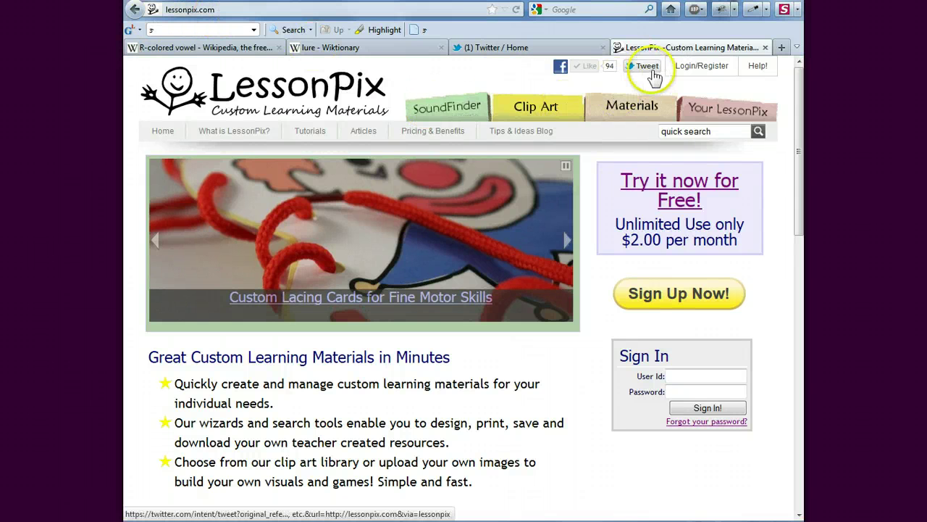
click(464, 112)
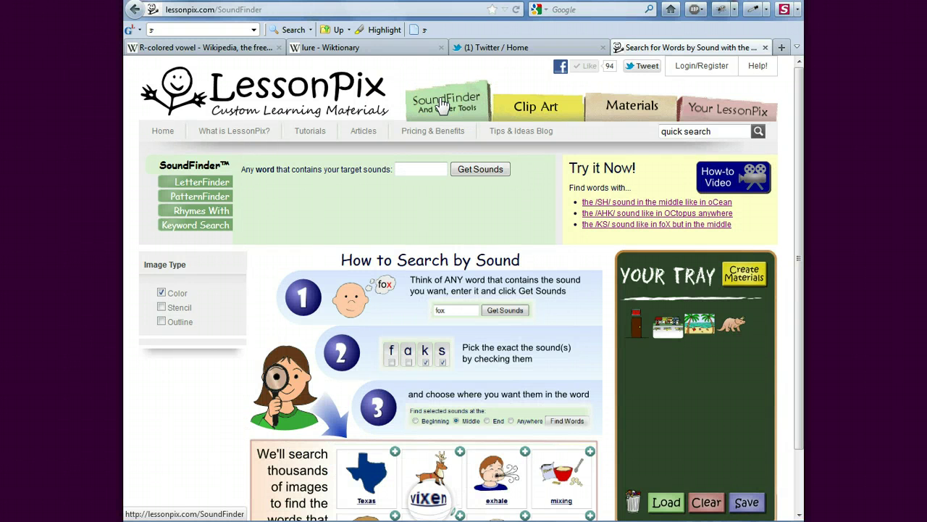
click(419, 170)
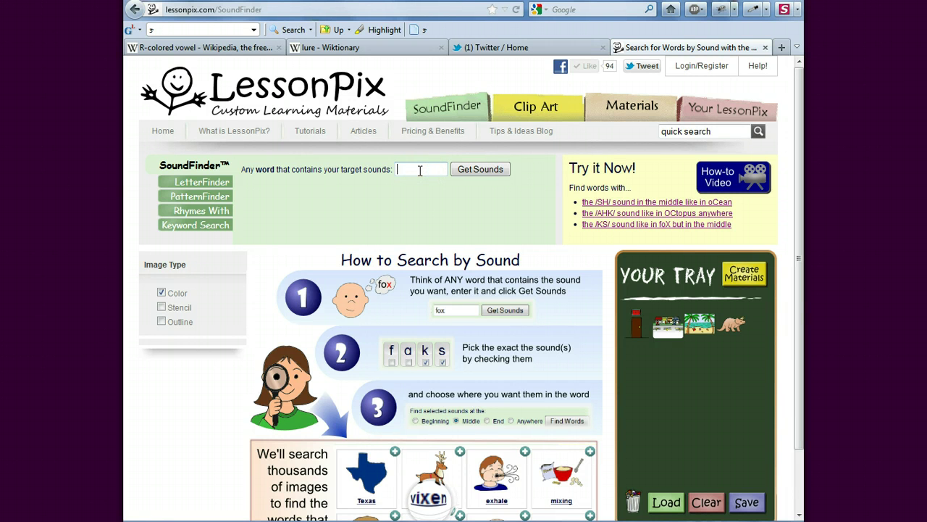
click(705, 501)
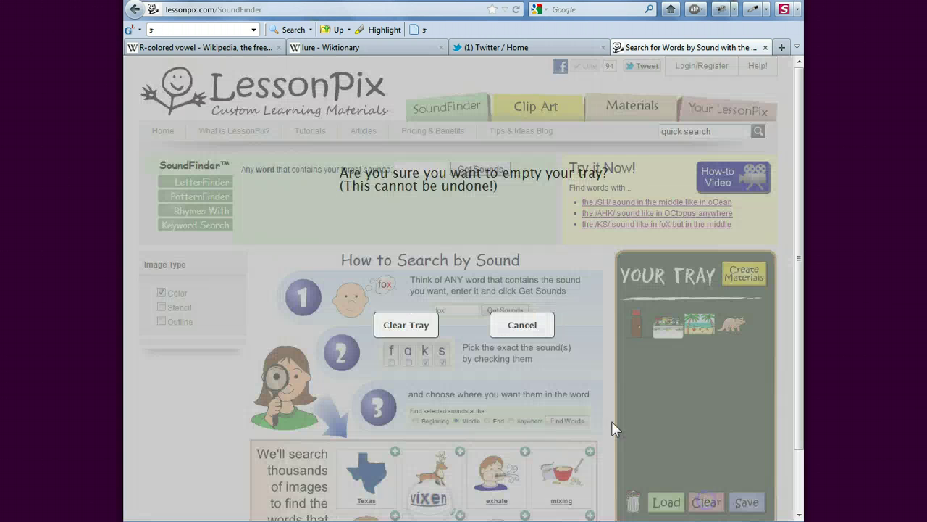
click(415, 319)
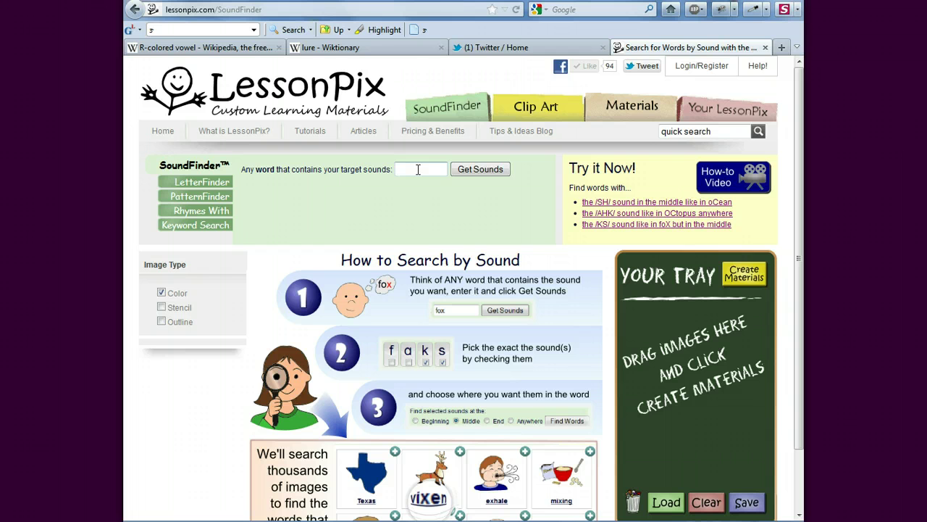
Find words containing the ʊ and r sounds of "cure" anywhere, and review the matching pictures and words
text(cure)
key(Return)
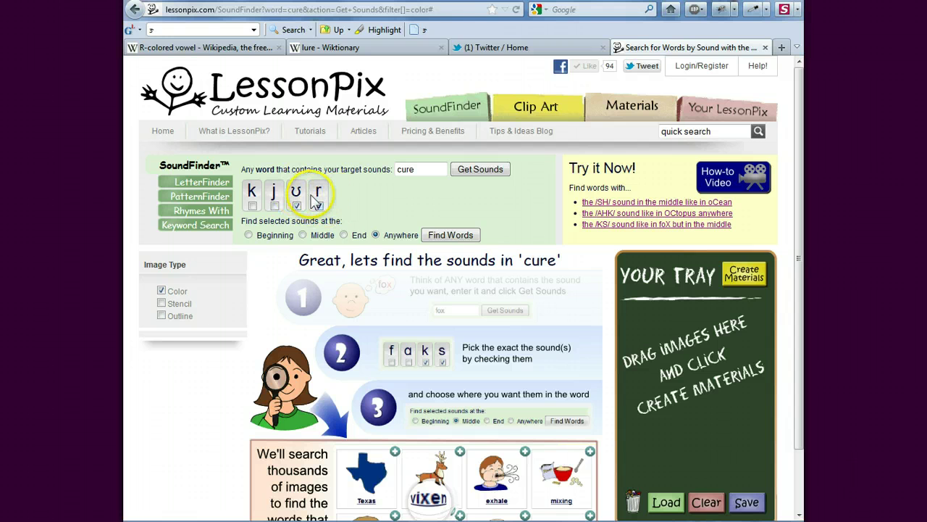
click(442, 236)
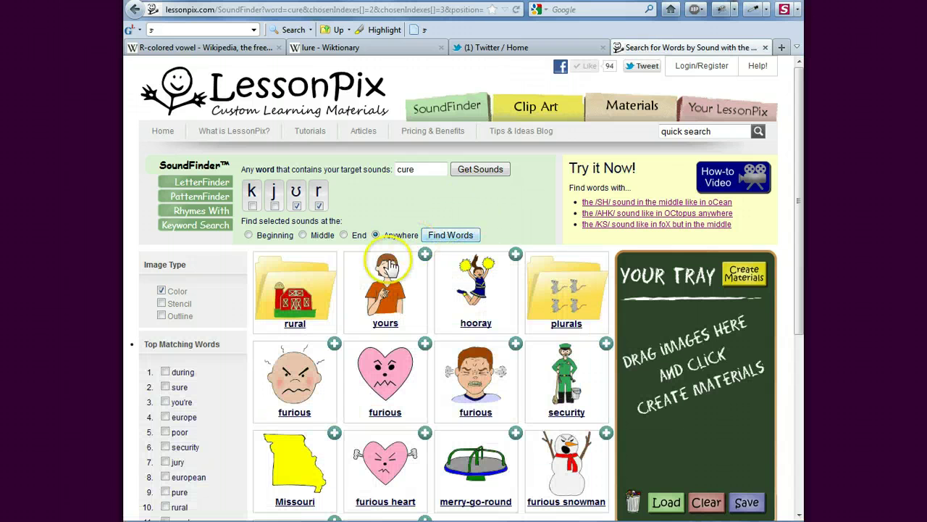
scroll(464, 203, down, 3)
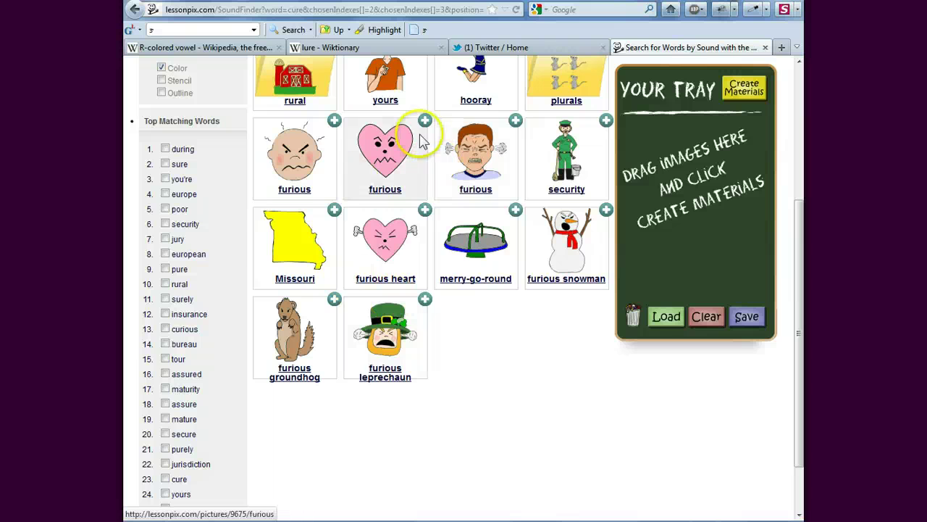
scroll(171, 489, down, 1)
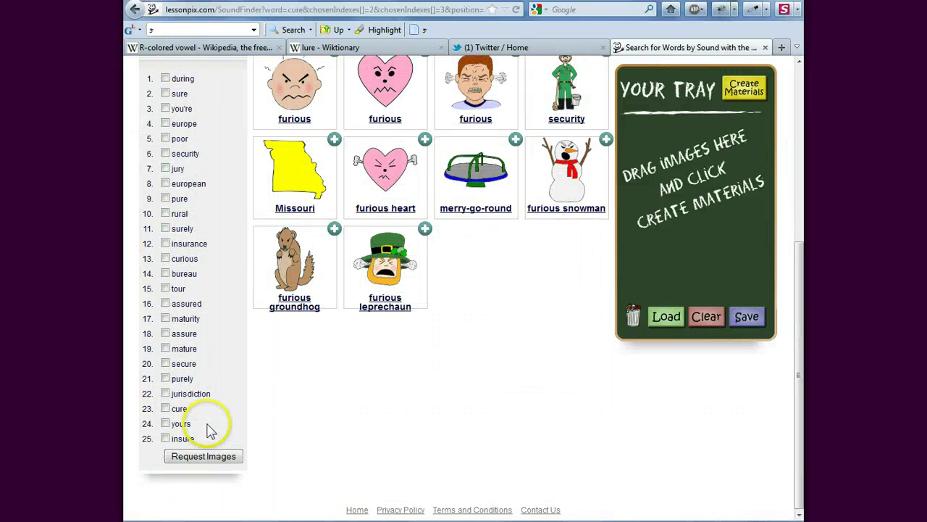
scroll(207, 311, up, 2)
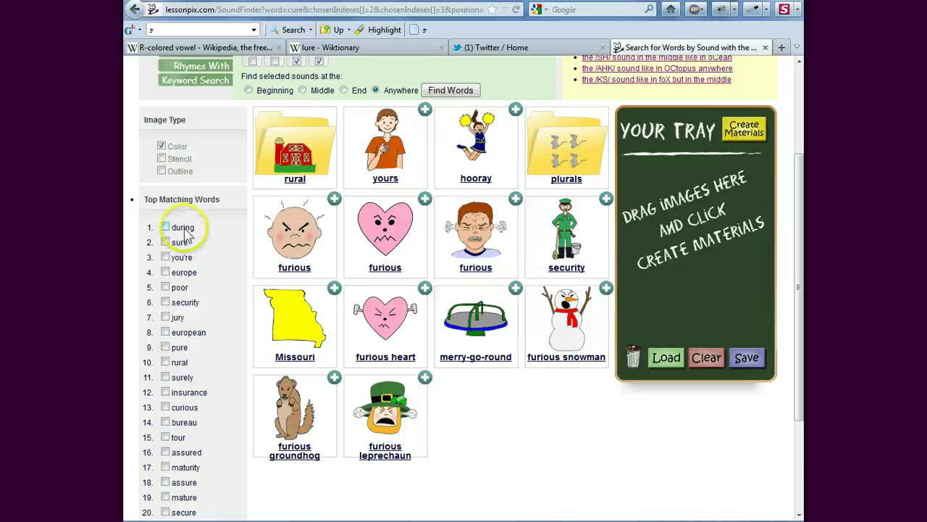
scroll(186, 246, down, 1)
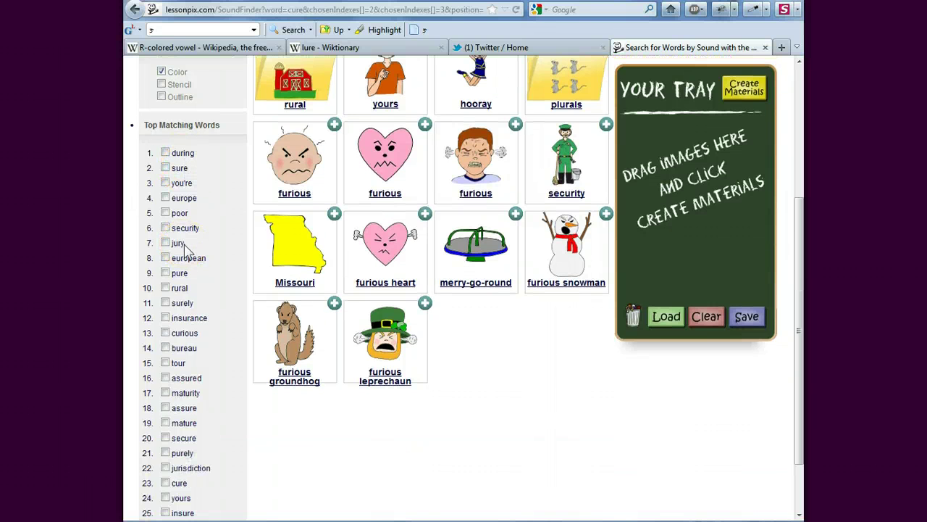
Find words that have the ɛ and r sounds of "air" at the end, and review the top matching words
scroll(182, 247, up, 3)
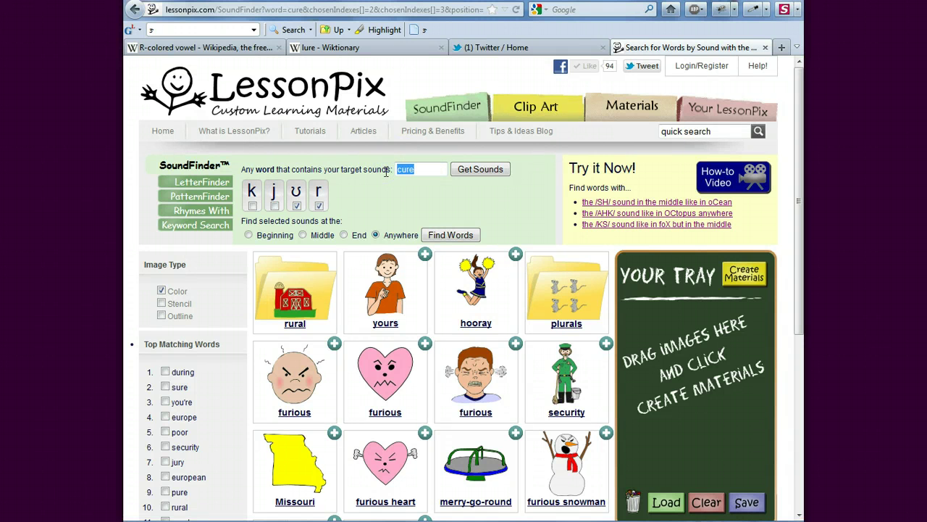
text(air)
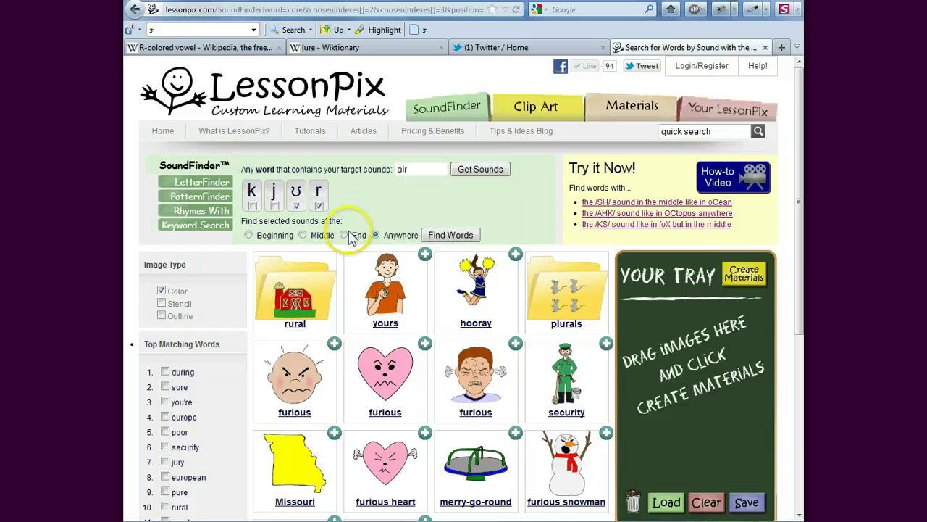
click(490, 169)
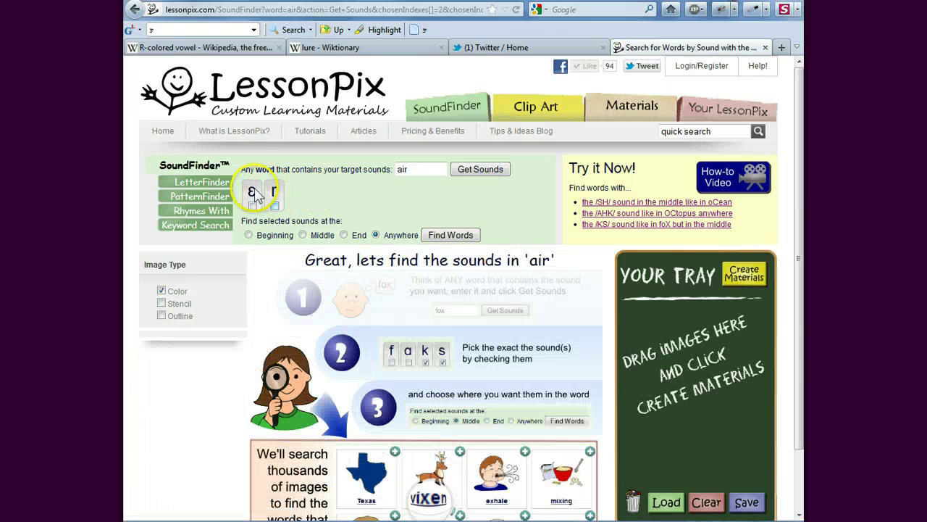
click(254, 194)
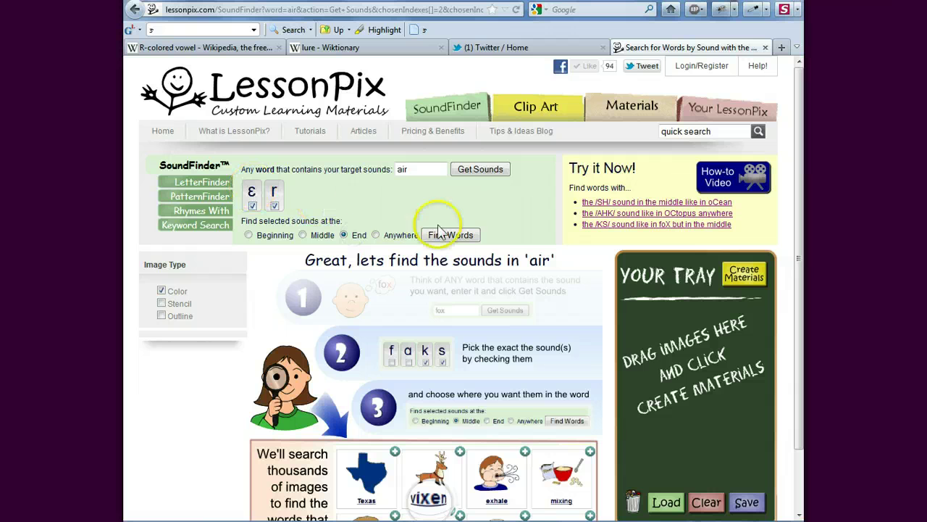
click(458, 235)
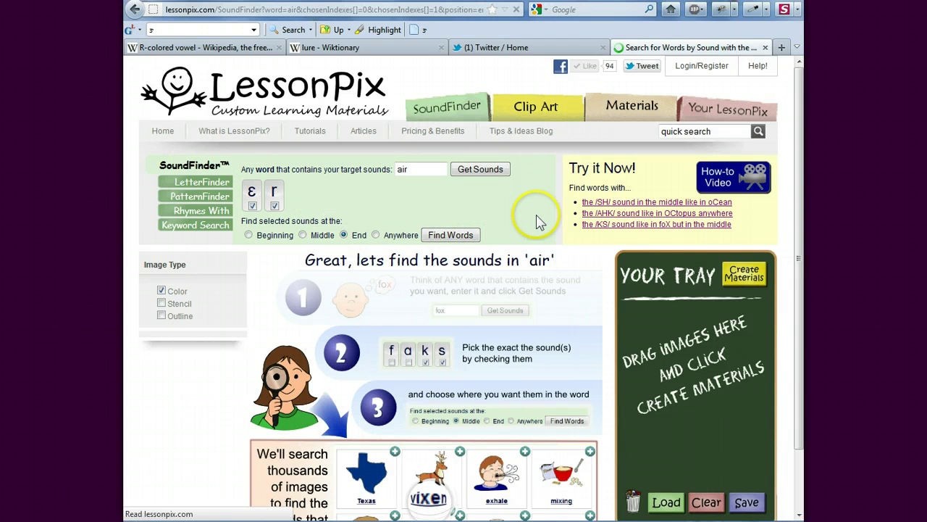
scroll(512, 290, down, 5)
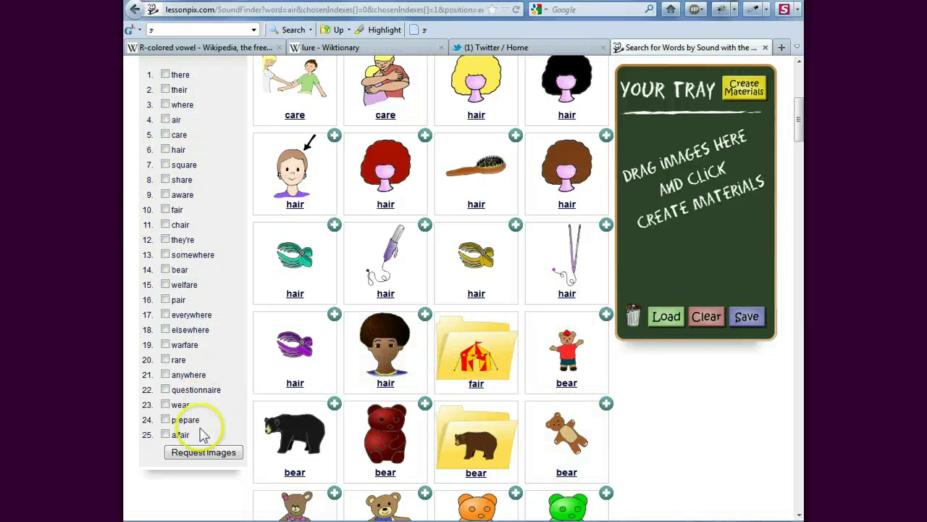
scroll(206, 112, up, 1)
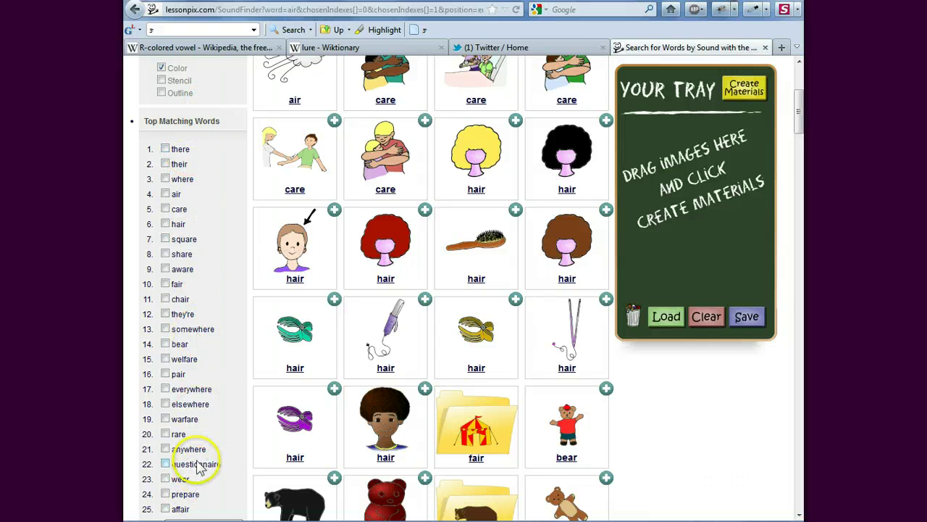
scroll(204, 456, down, 1)
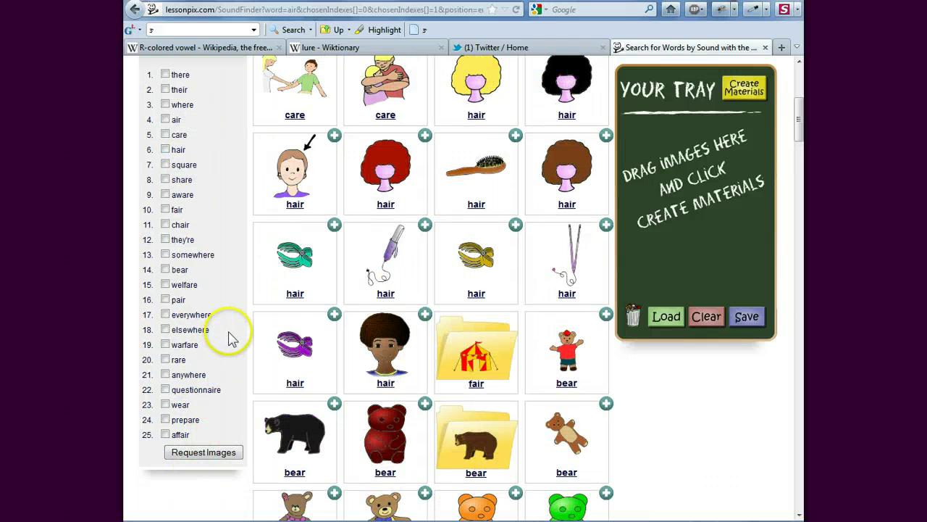
scroll(230, 337, up, 1)
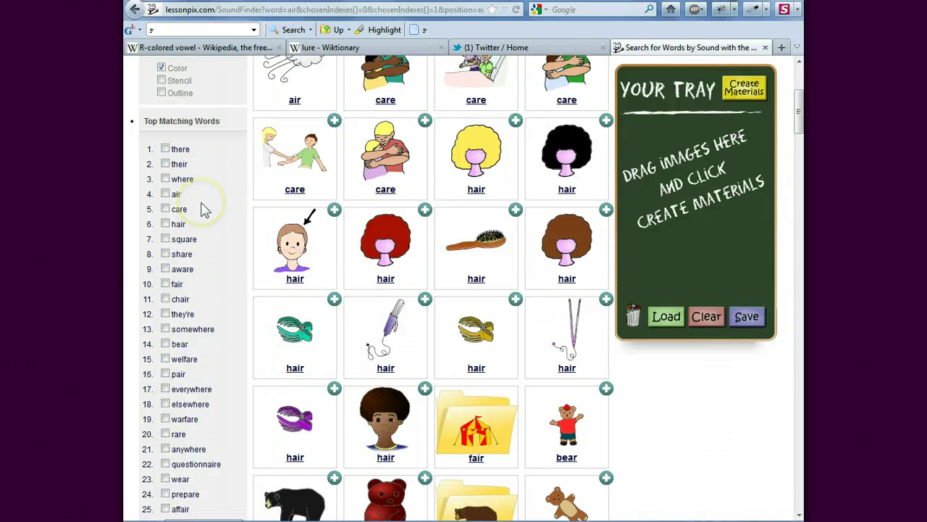
Add the air picture, the hair picture with the arrow, a black bear and a green pear to the tray
scroll(368, 218, up, 5)
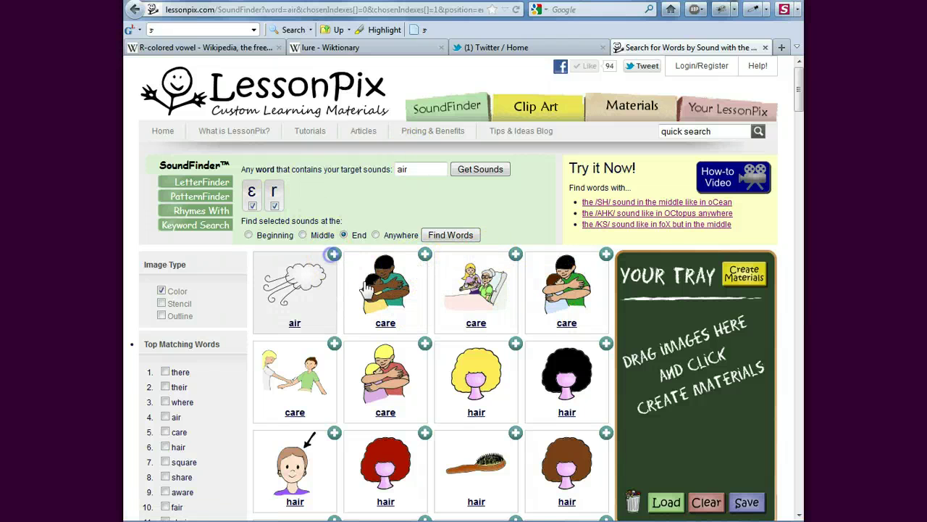
click(334, 253)
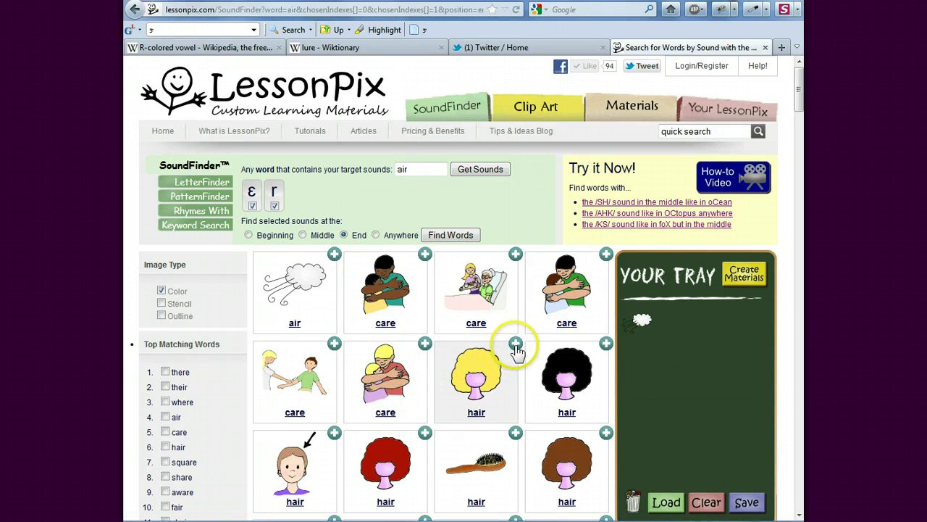
scroll(341, 431, down, 2)
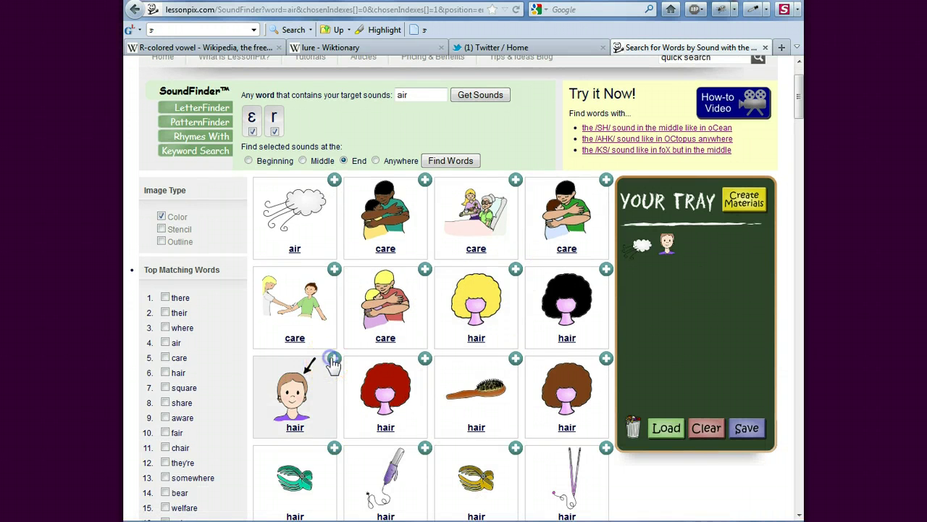
scroll(377, 406, down, 4)
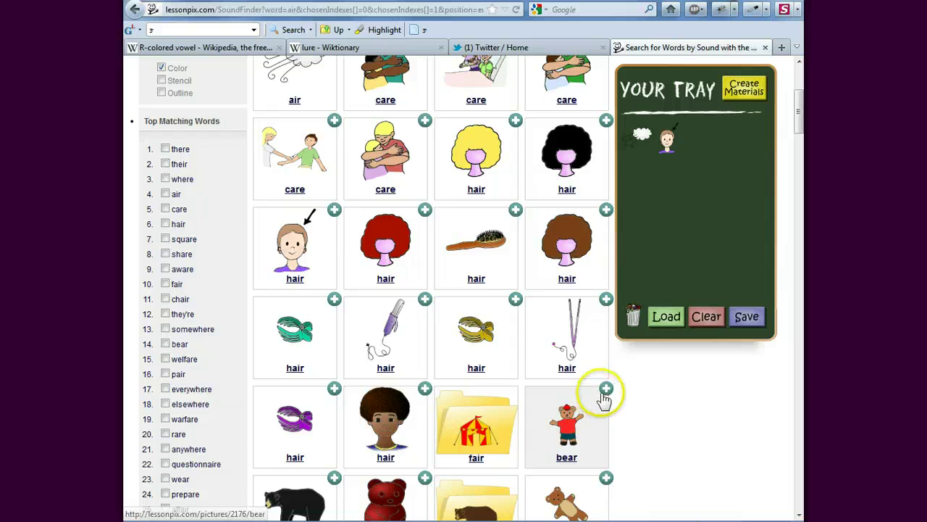
scroll(605, 398, down, 4)
click(334, 332)
scroll(449, 373, down, 8)
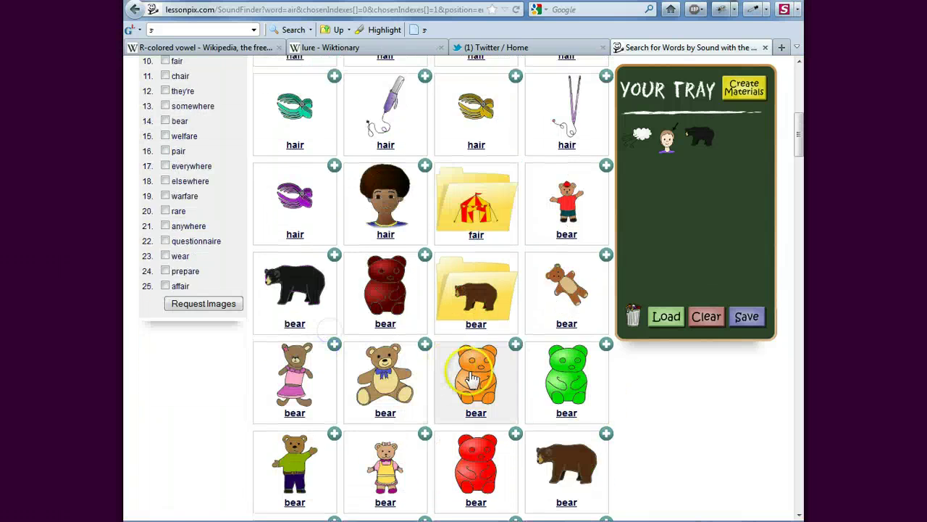
scroll(509, 415, down, 4)
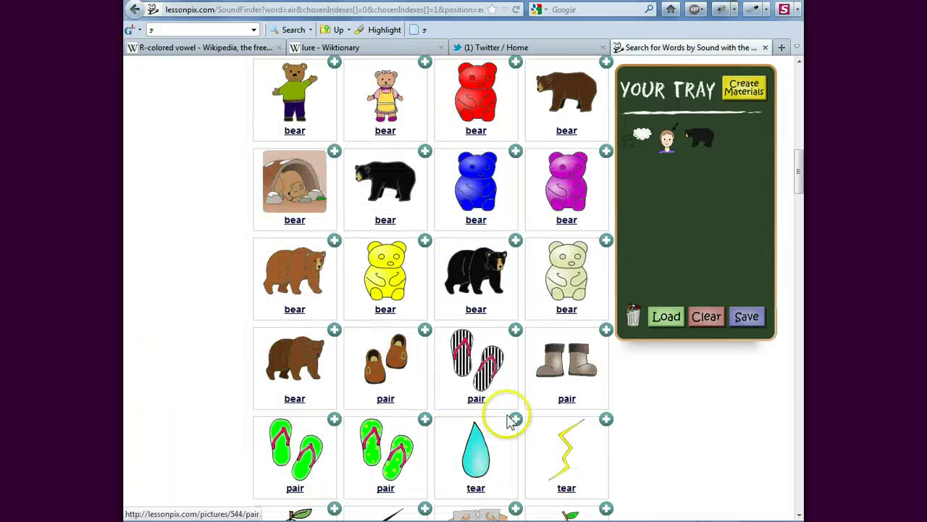
scroll(504, 410, down, 2)
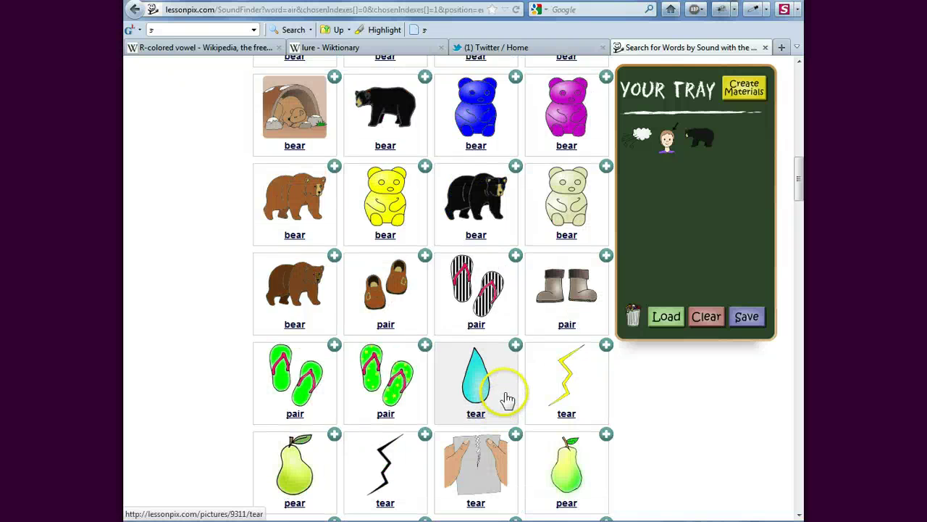
scroll(434, 387, down, 2)
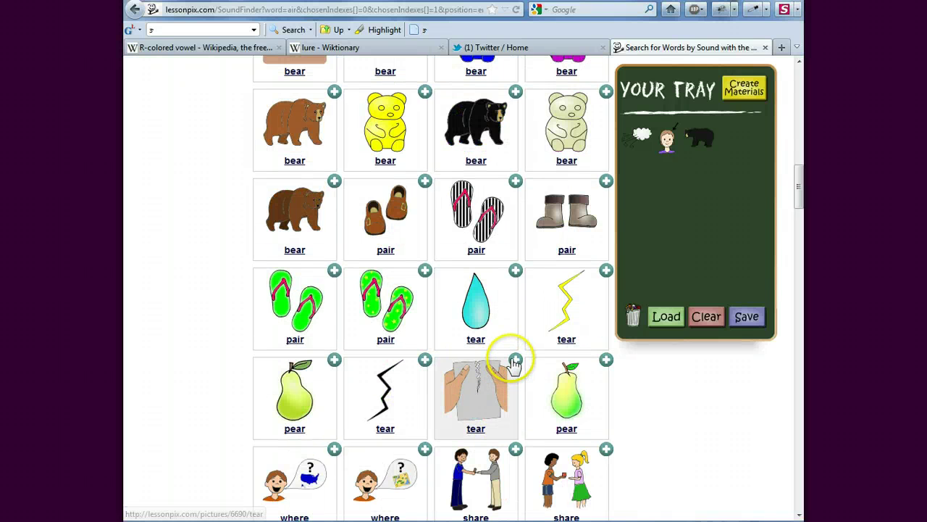
click(334, 364)
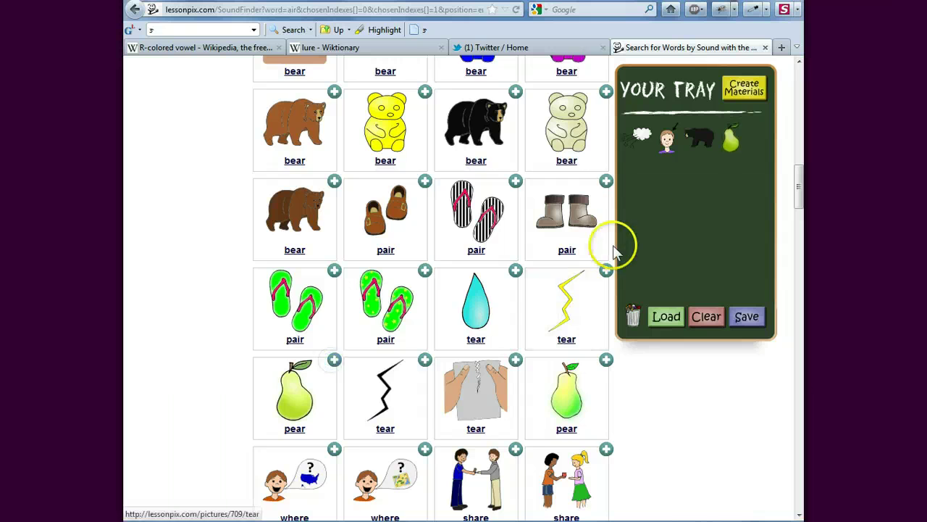
Find words that have only the ɝ sound of "her" at the end
scroll(649, 204, up, 9)
scroll(650, 201, up, 15)
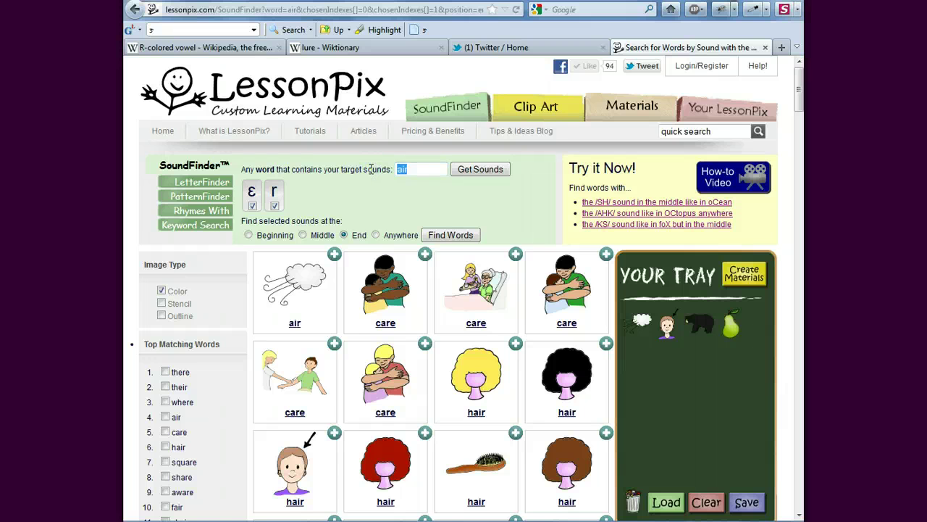
text(her)
key(Return)
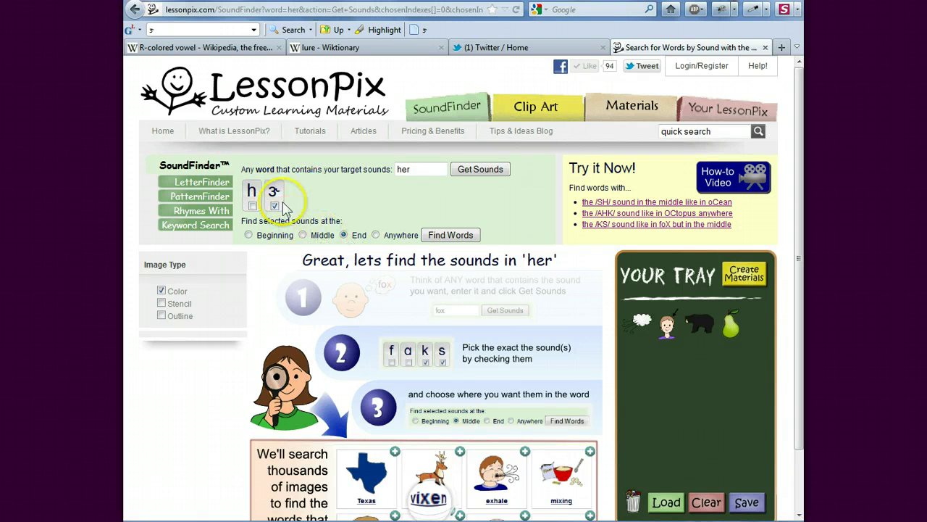
click(450, 237)
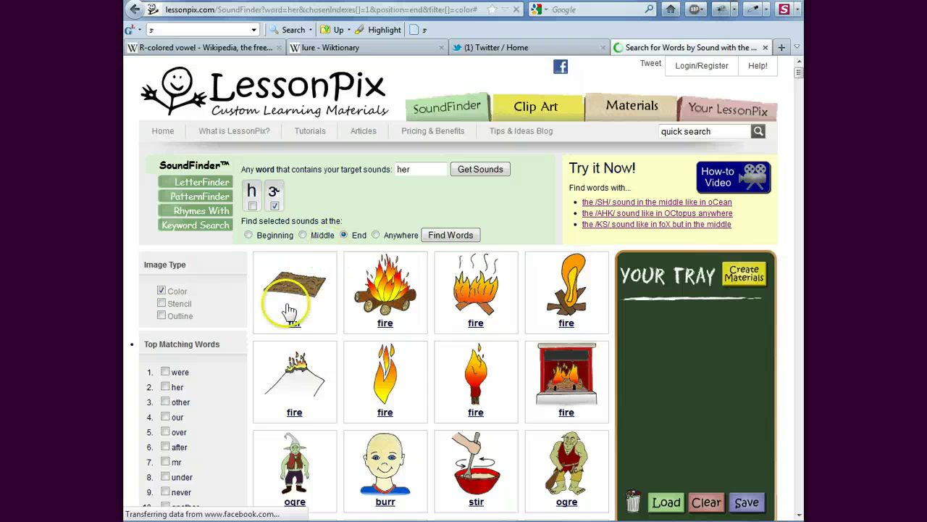
Add the stir picture, the under picture with the blue blanket, and the splashing water picture to the tray
scroll(350, 431, down, 2)
scroll(350, 431, down, 1)
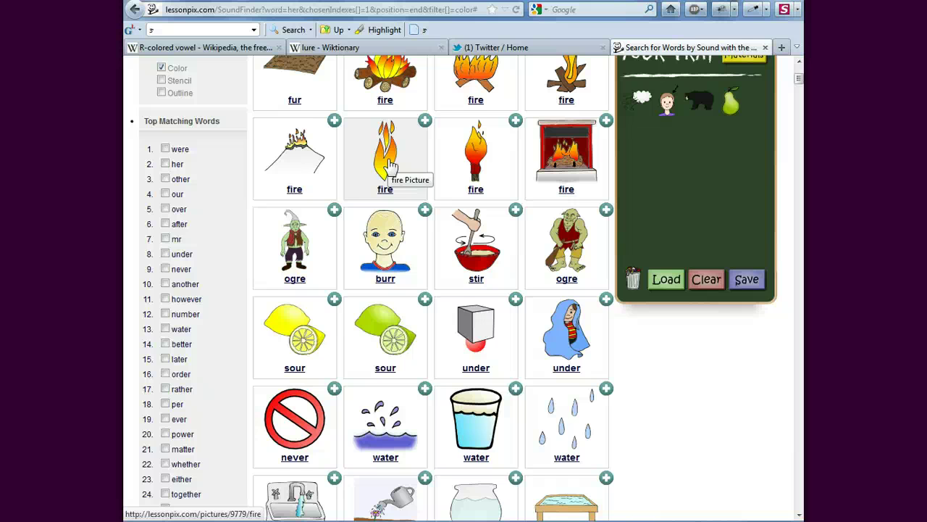
scroll(390, 167, up, 2)
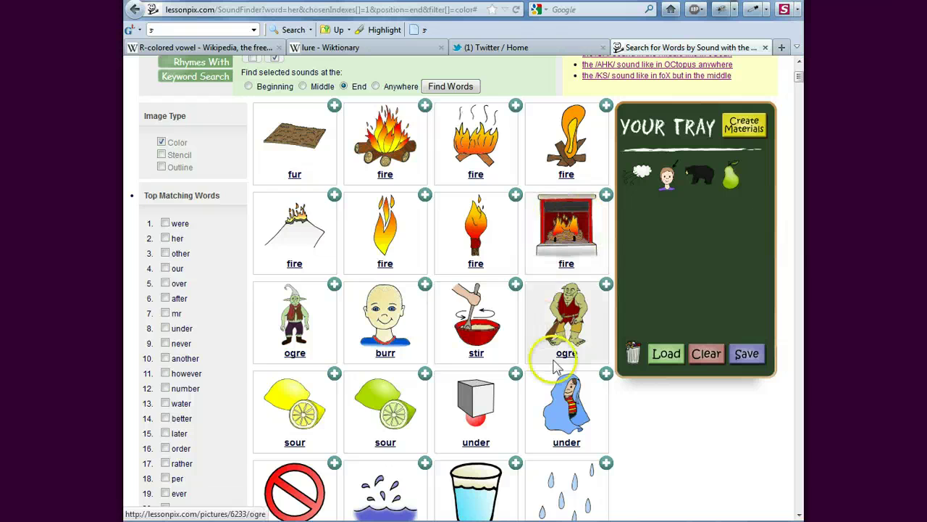
scroll(536, 361, down, 2)
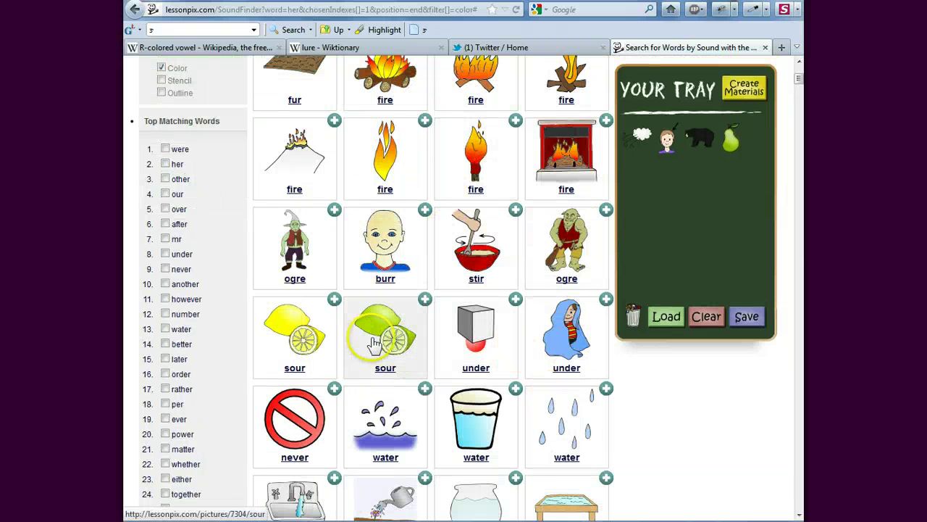
click(516, 210)
click(606, 298)
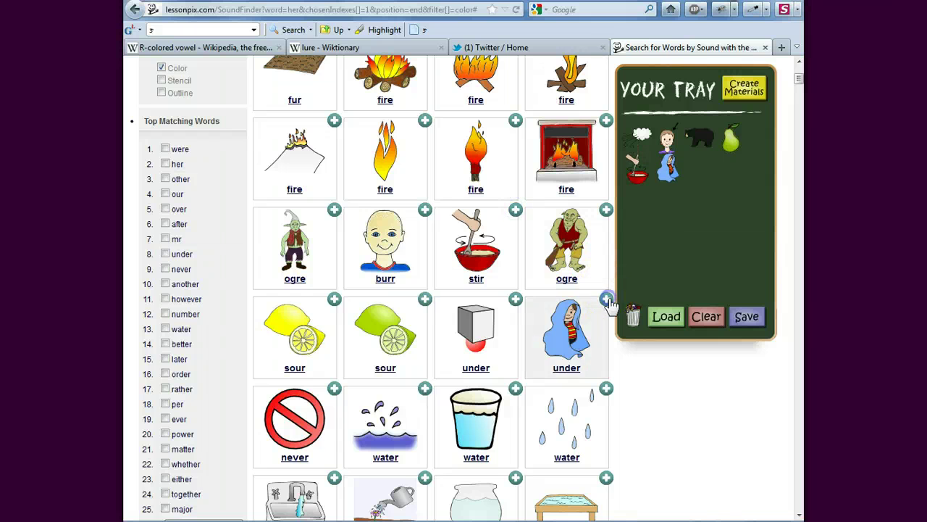
click(425, 388)
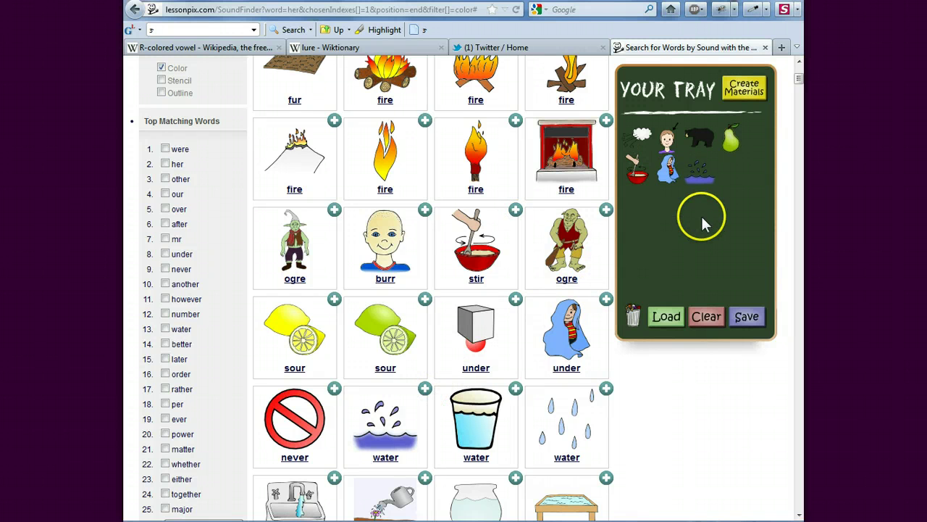
Start creating materials from the tray pictures, preview Playing Cards and Dominoes, and choose Bingo Games as the material type
scroll(722, 227, up, 3)
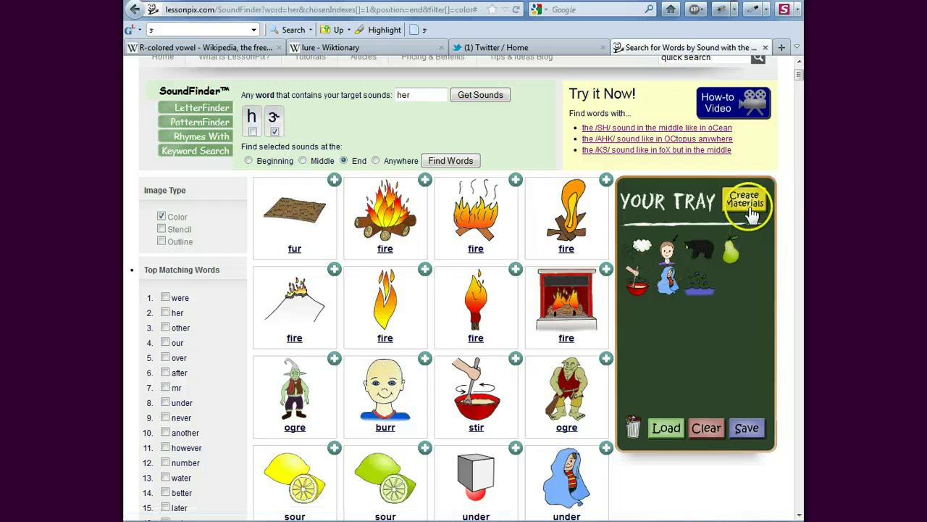
click(746, 201)
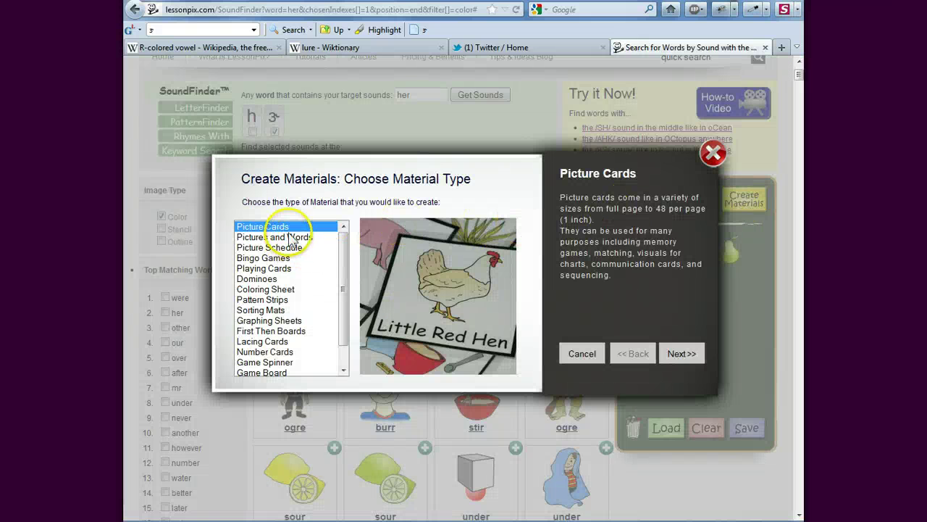
click(289, 269)
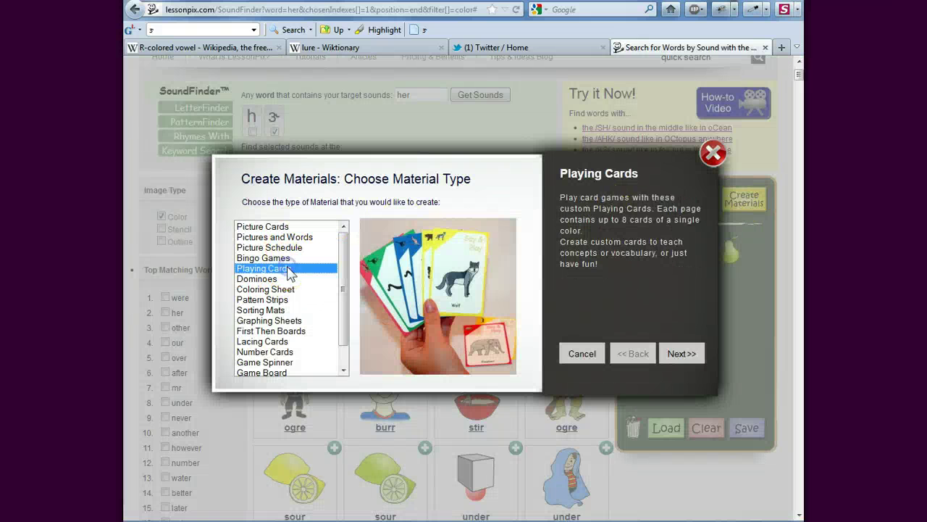
click(269, 280)
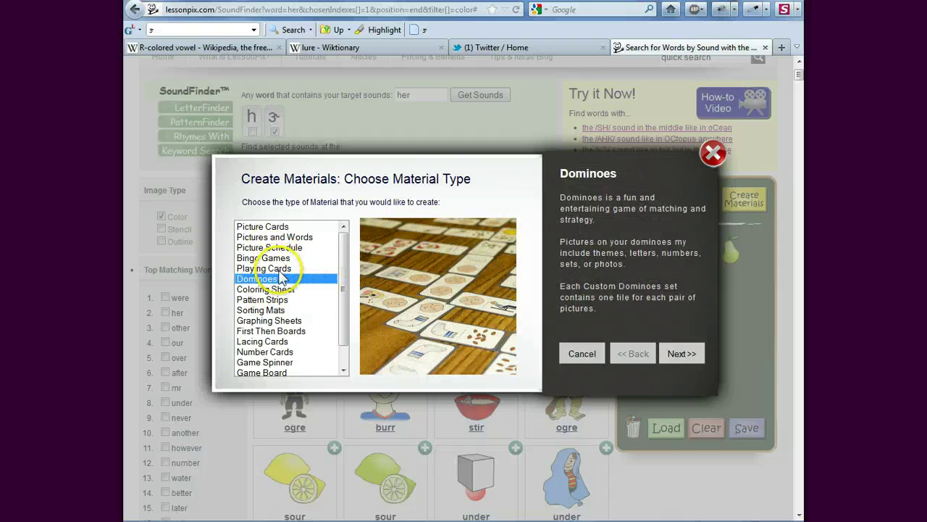
click(274, 258)
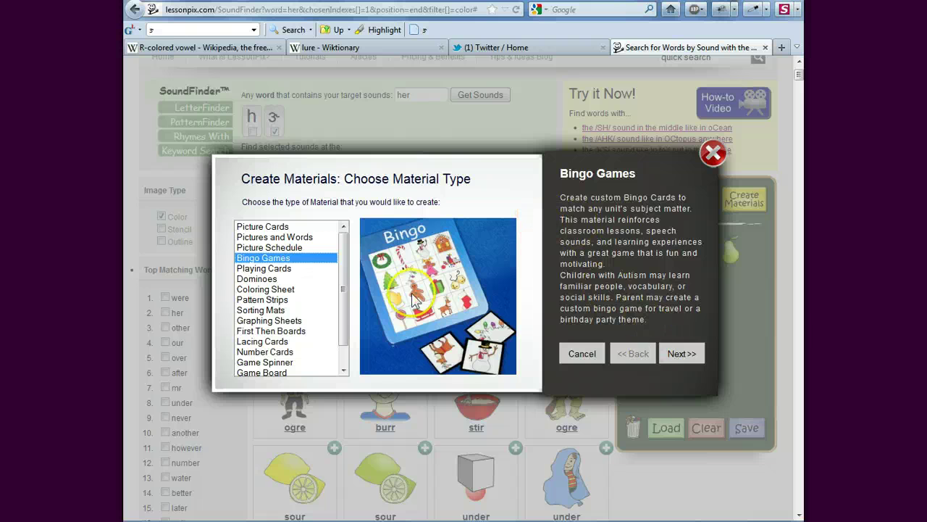
click(692, 353)
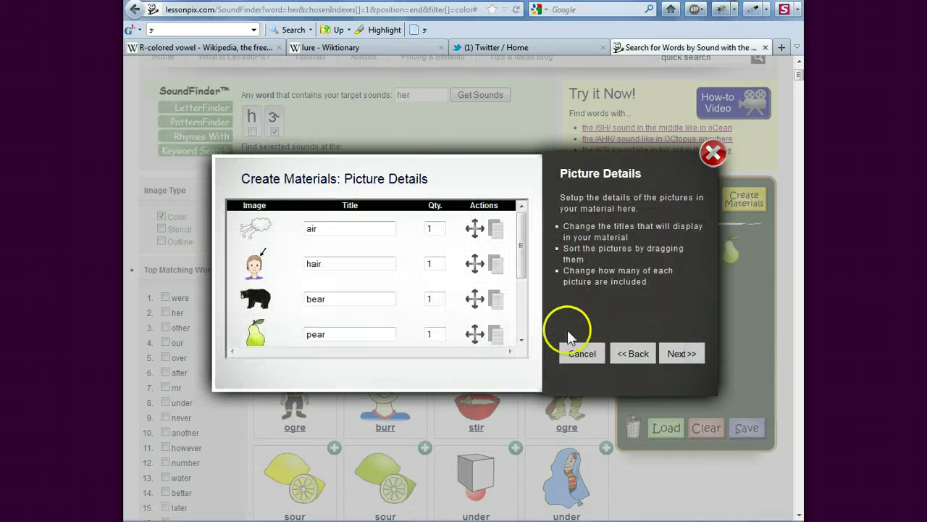
Accept the picture details and set the bingo options to show image titles and make 5 unique cards
click(681, 354)
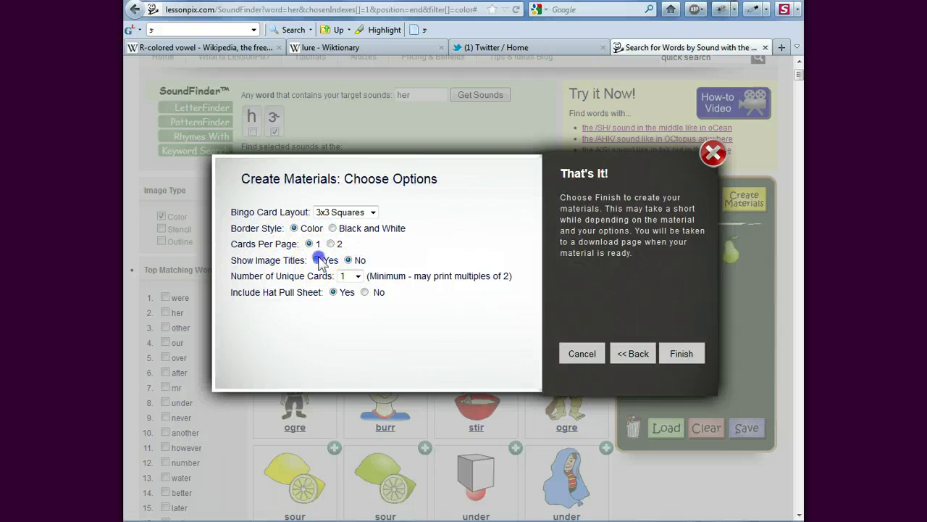
click(357, 276)
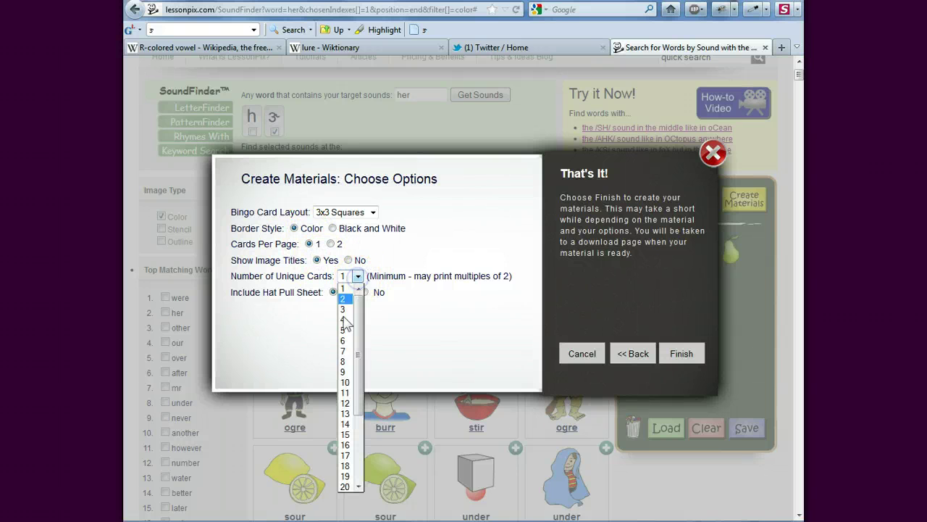
click(347, 330)
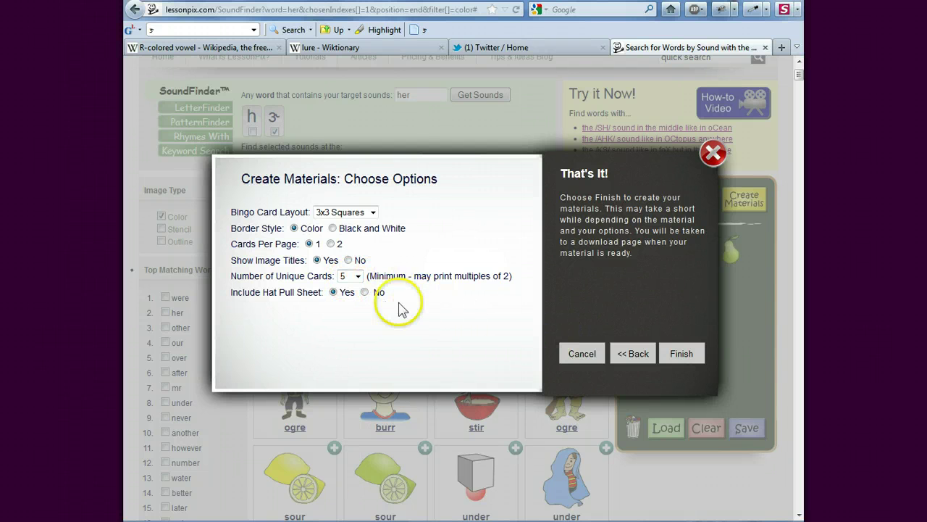
Generate the bingo material and download it as a PDF opened in Adobe Reader
click(678, 354)
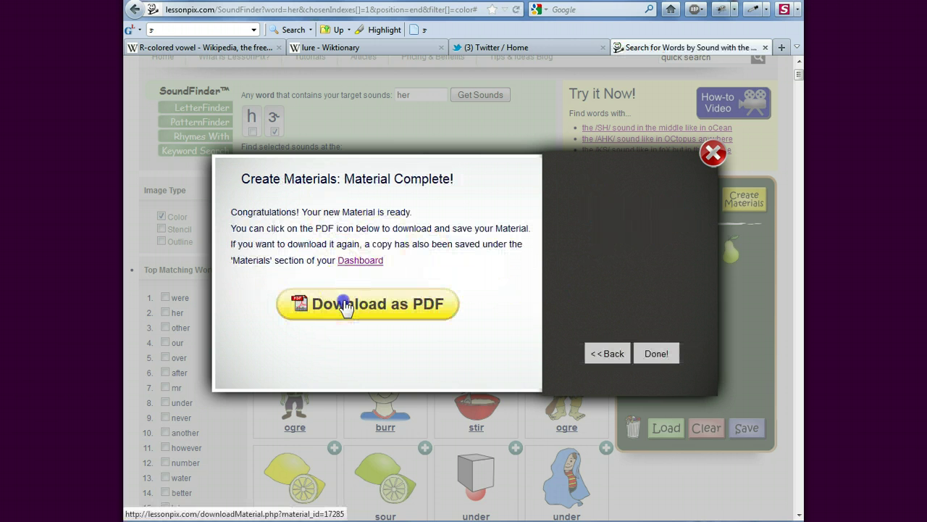
click(346, 306)
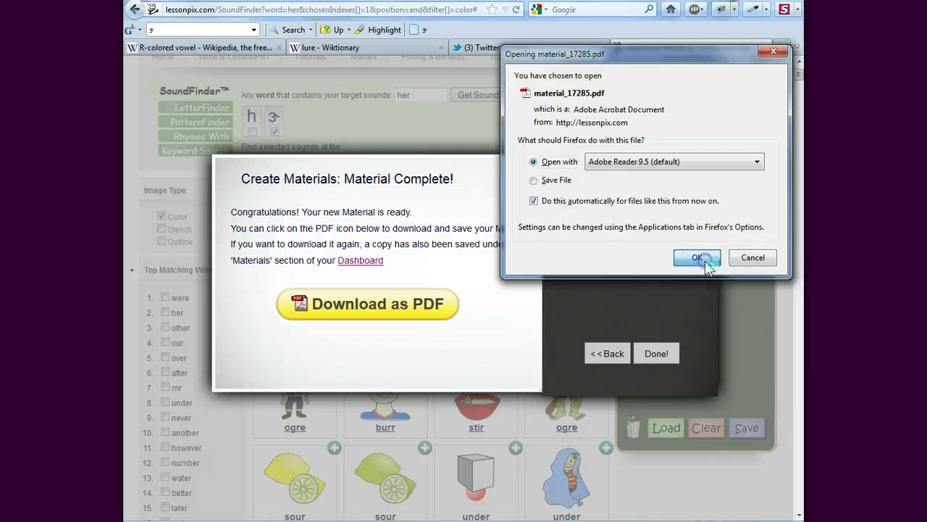
click(704, 260)
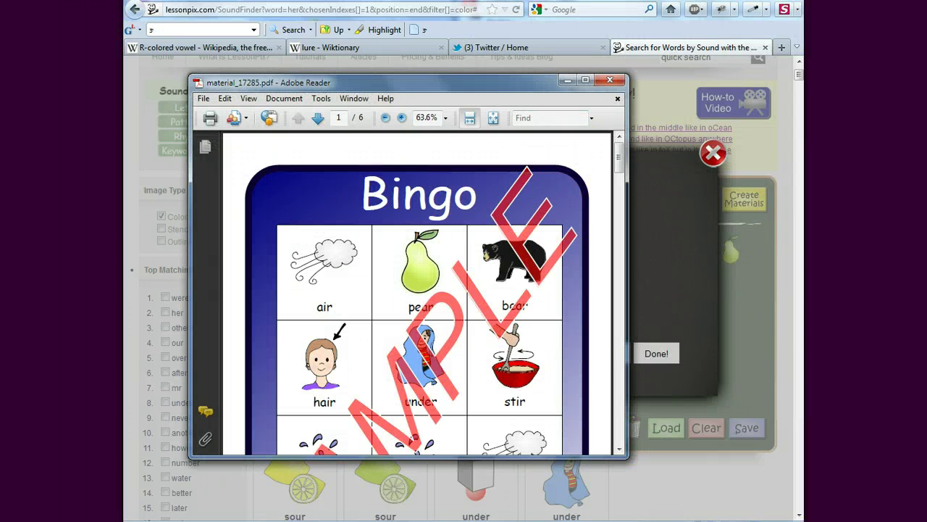
Enlarge the PDF window, fit a whole page in view, and look at the bingo card on page 2
drag(623, 454, 669, 516)
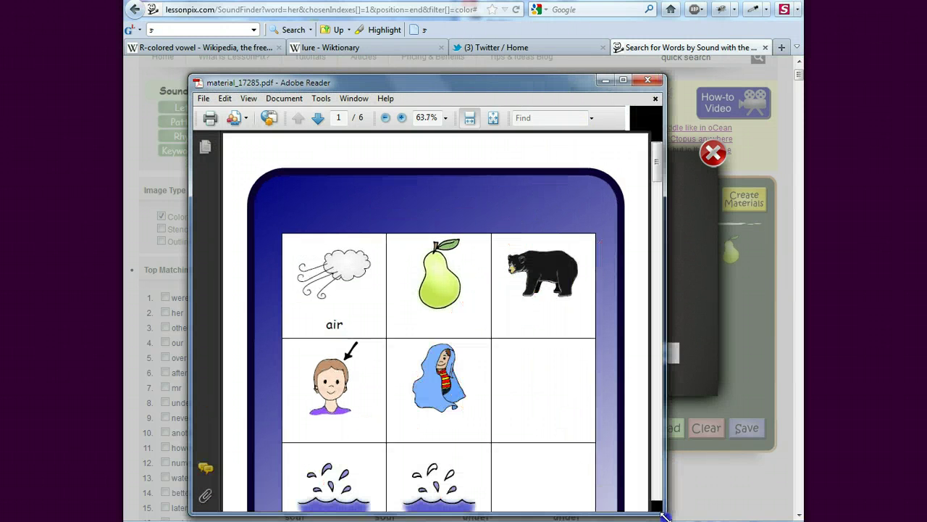
click(491, 118)
scroll(474, 254, down, 1)
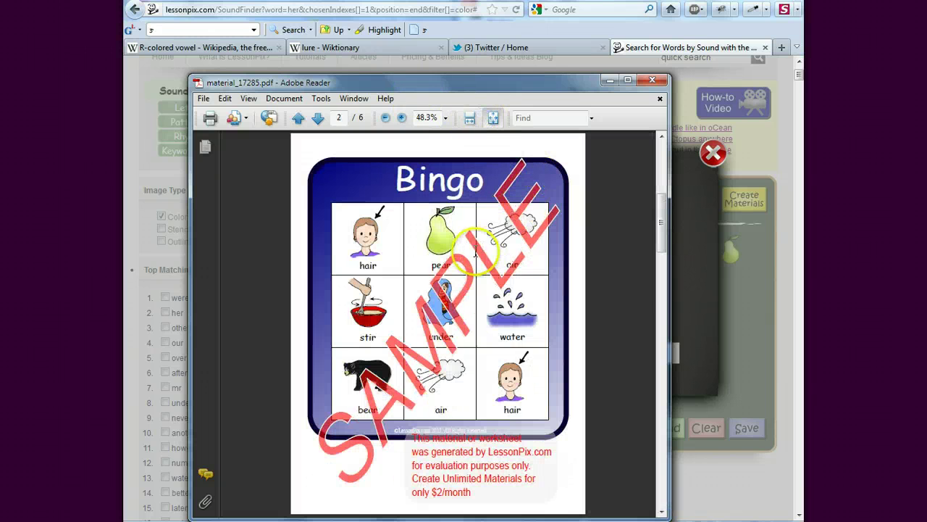